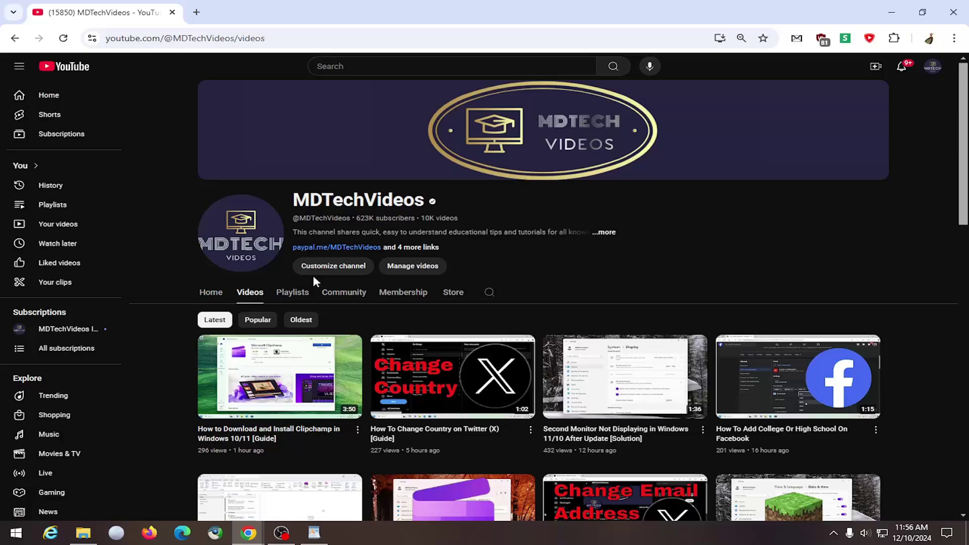
# Open the channel's Community tab to reach the post composer for adding an existing video.
pyautogui.click(329, 298)
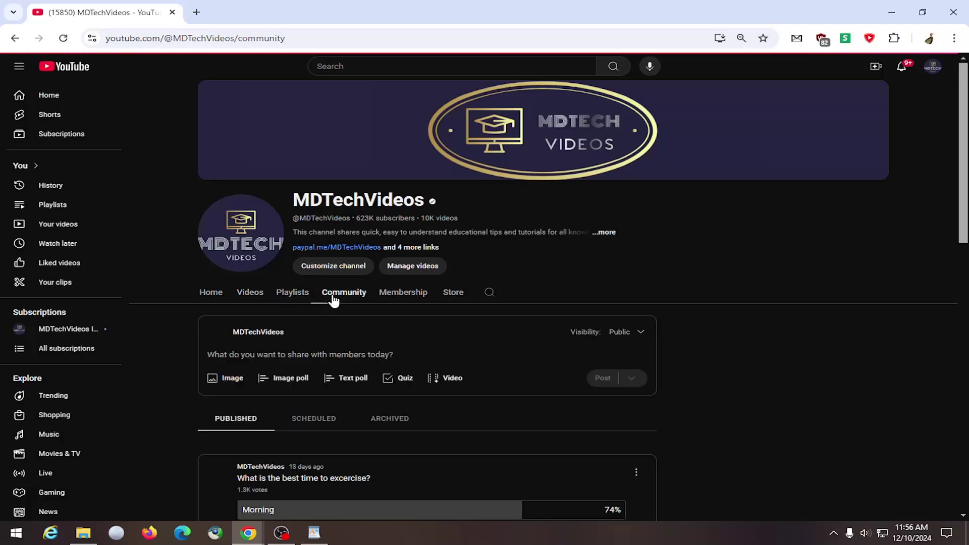
pyautogui.scroll(-2, 302, 348)
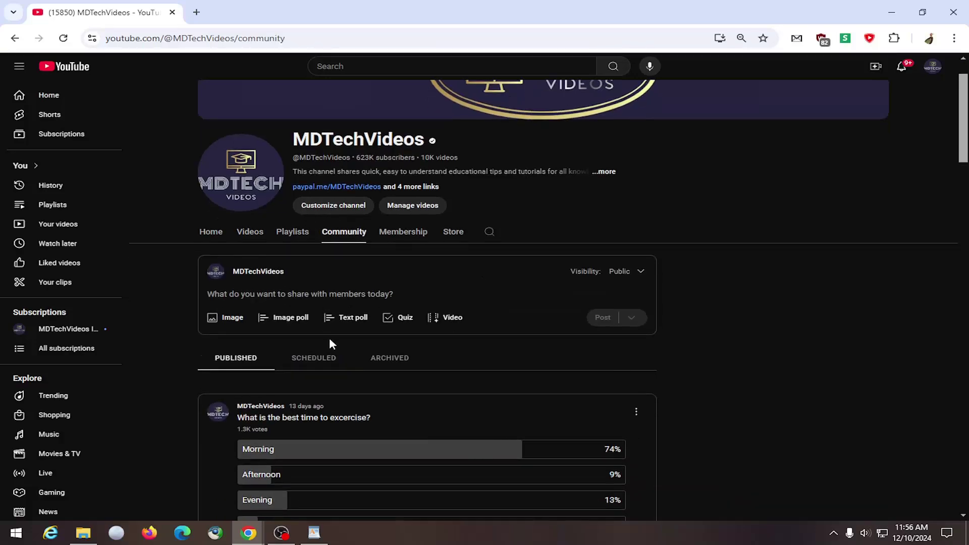
pyautogui.click(451, 325)
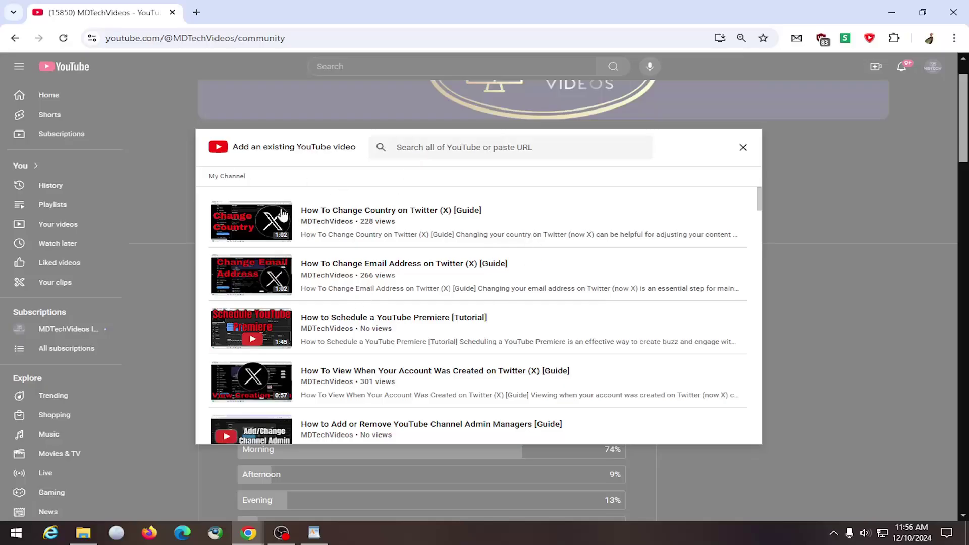
pyautogui.click(259, 218)
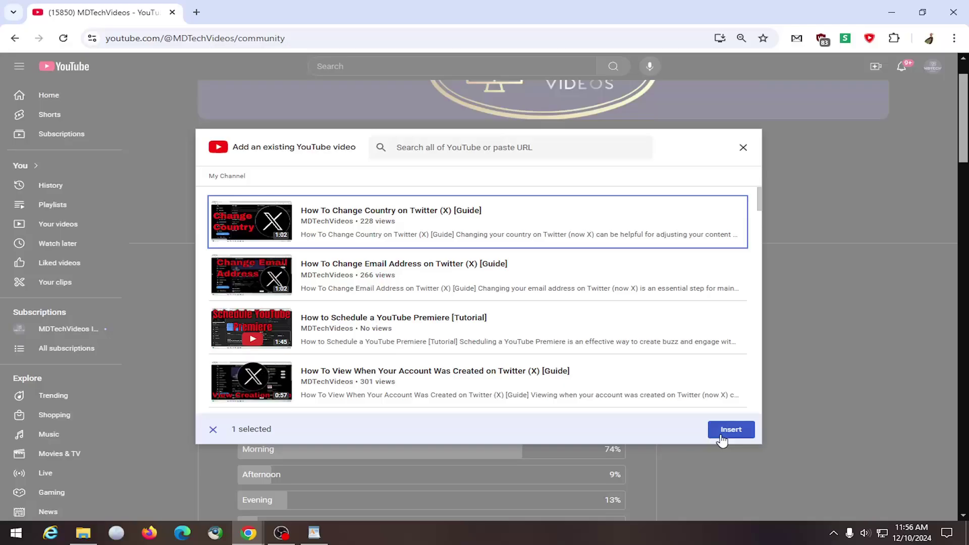
pyautogui.click(733, 432)
pyautogui.click(263, 295)
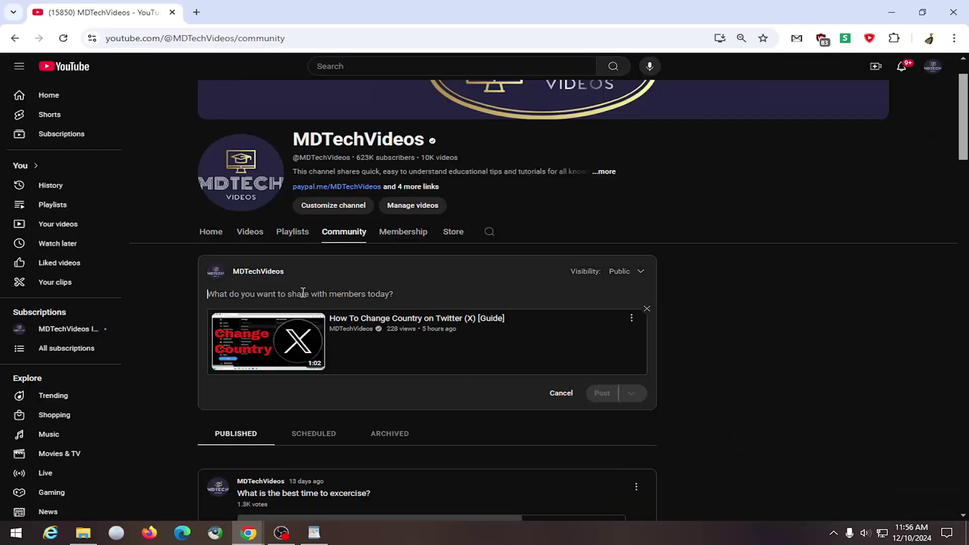
pyautogui.click(646, 308)
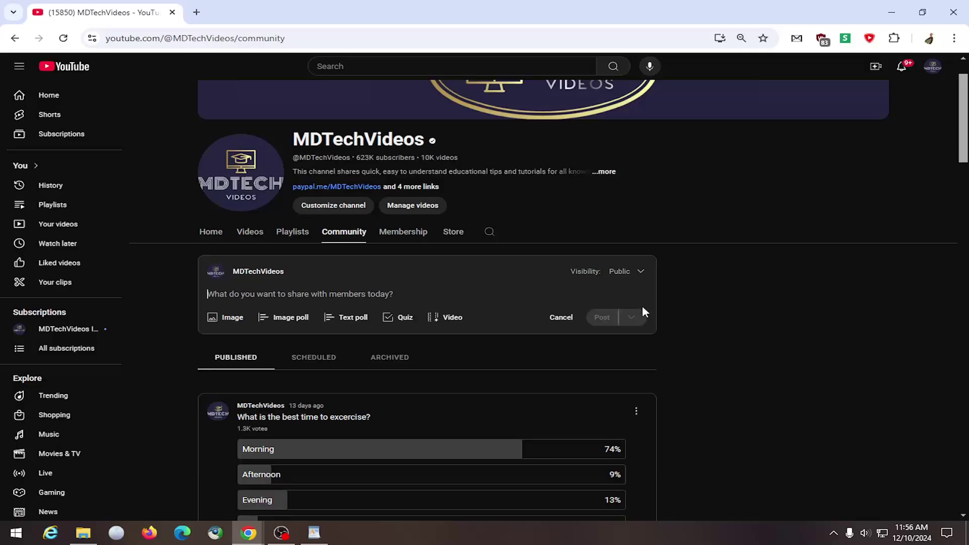
pyautogui.click(448, 318)
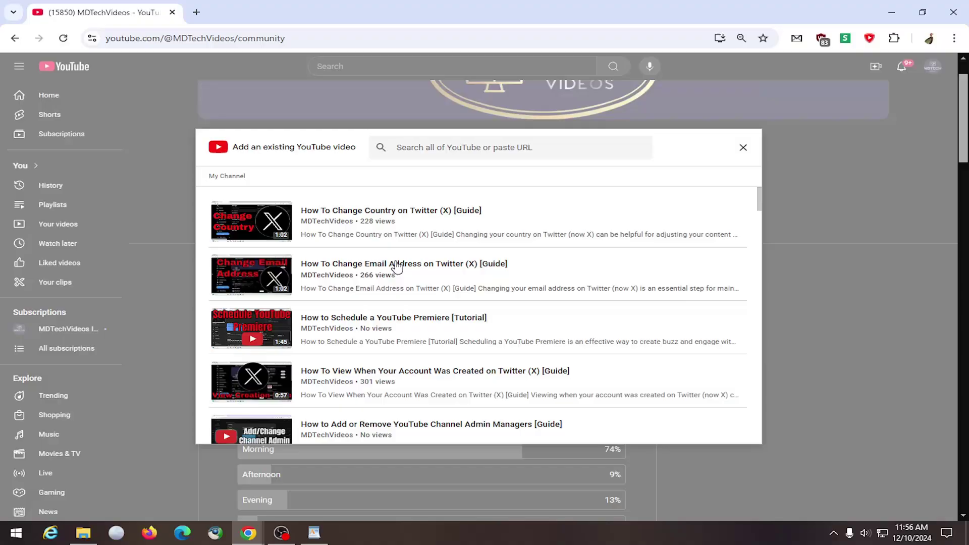
pyautogui.click(745, 148)
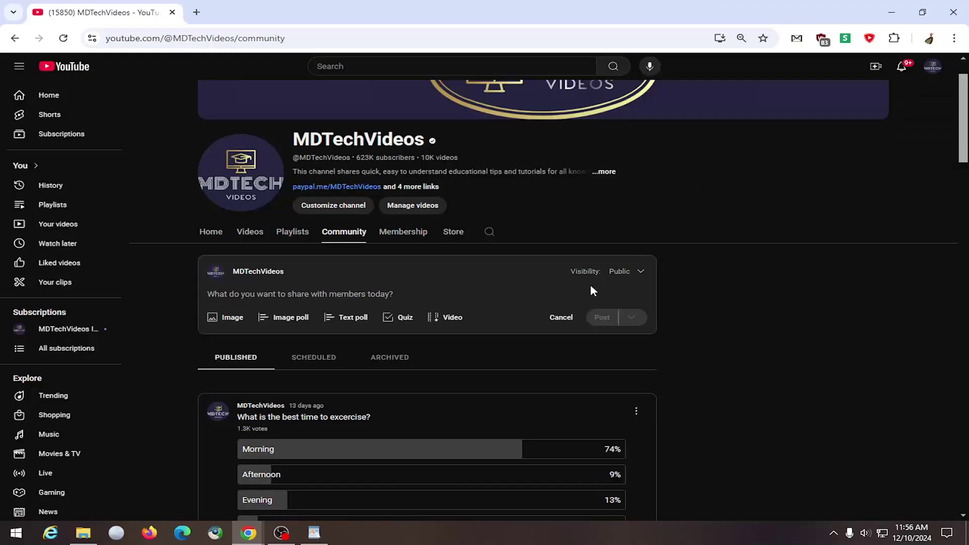
pyautogui.scroll(-4, 595, 276)
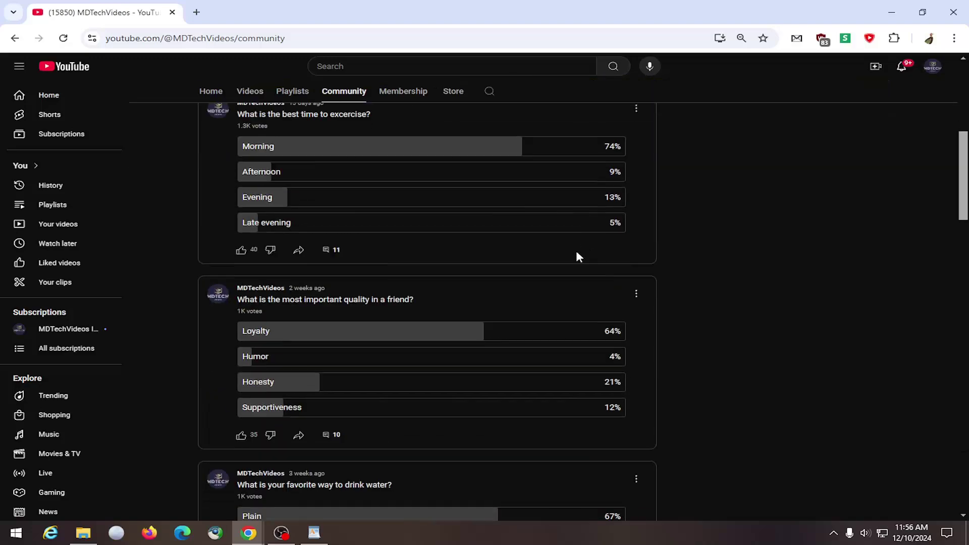
pyautogui.scroll(3, 530, 280)
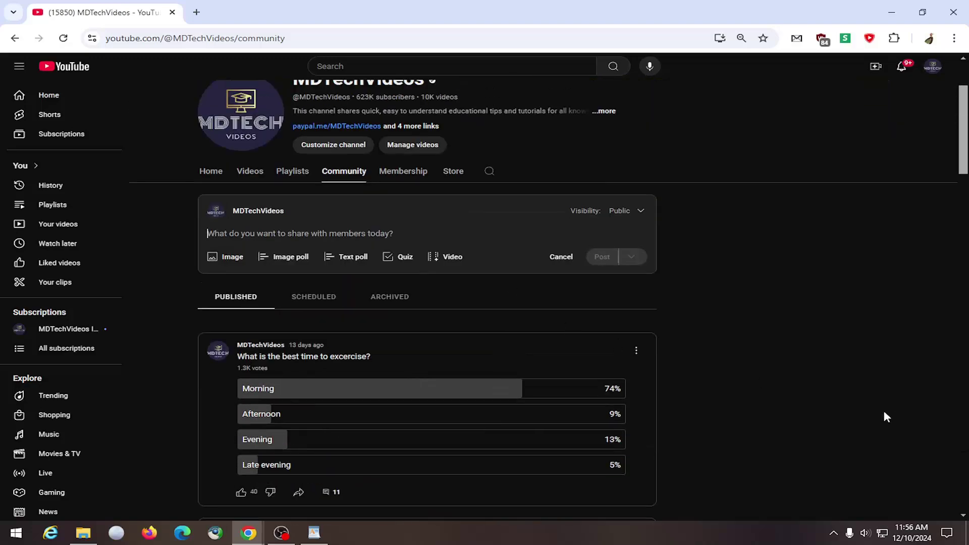